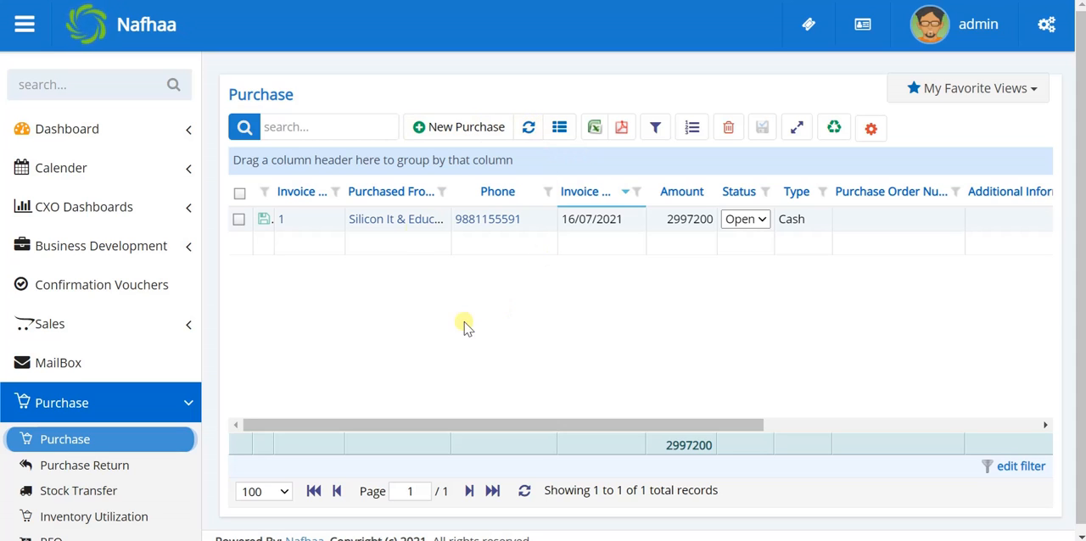
Step: Hide the Purchase Order Number, Type, Additional Information, Branch, Project and Company columns from the purchase list
click(560, 132)
scroll(479, 390, down, 3)
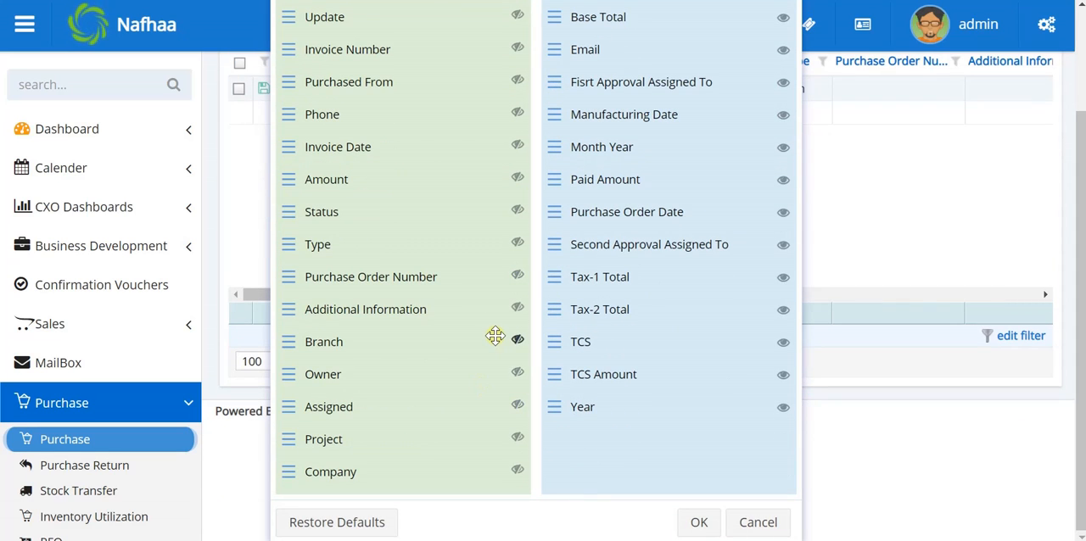
click(516, 277)
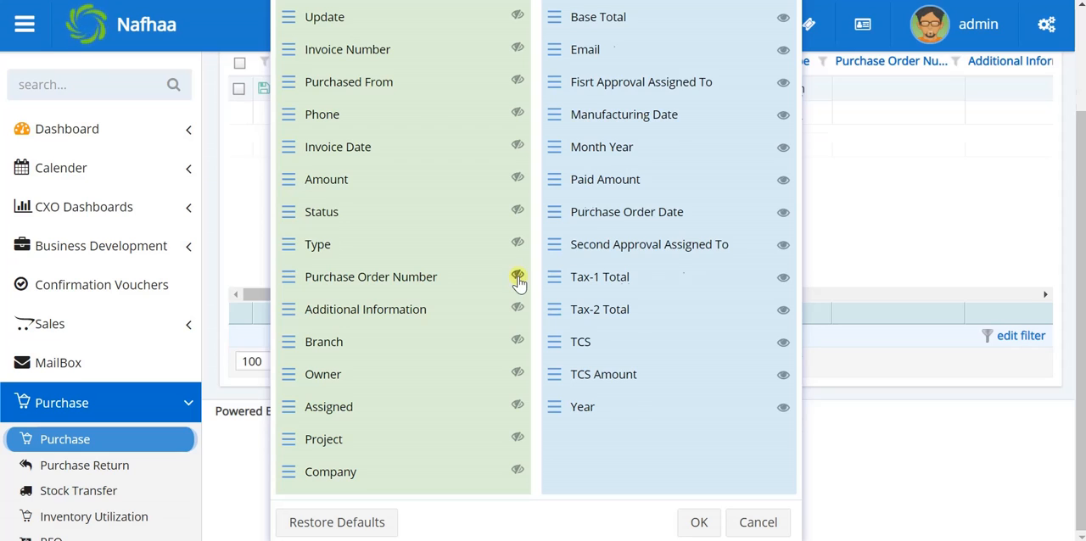
click(517, 277)
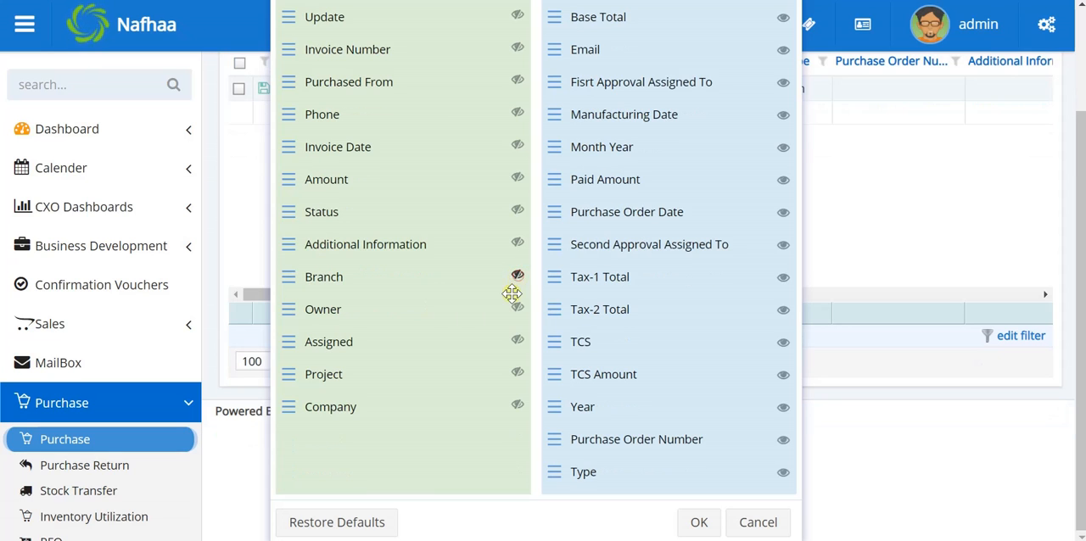
click(517, 244)
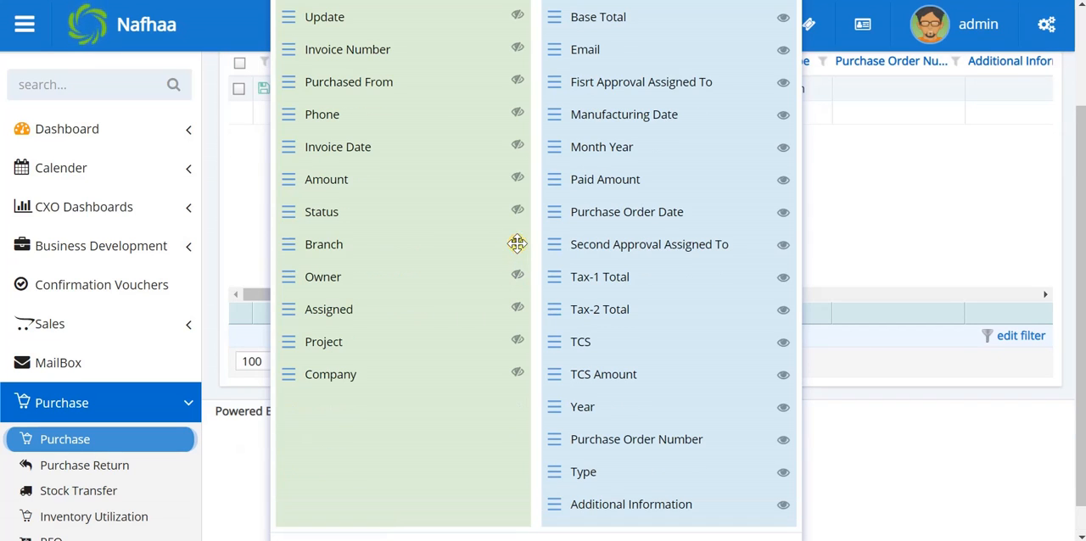
click(516, 244)
click(518, 311)
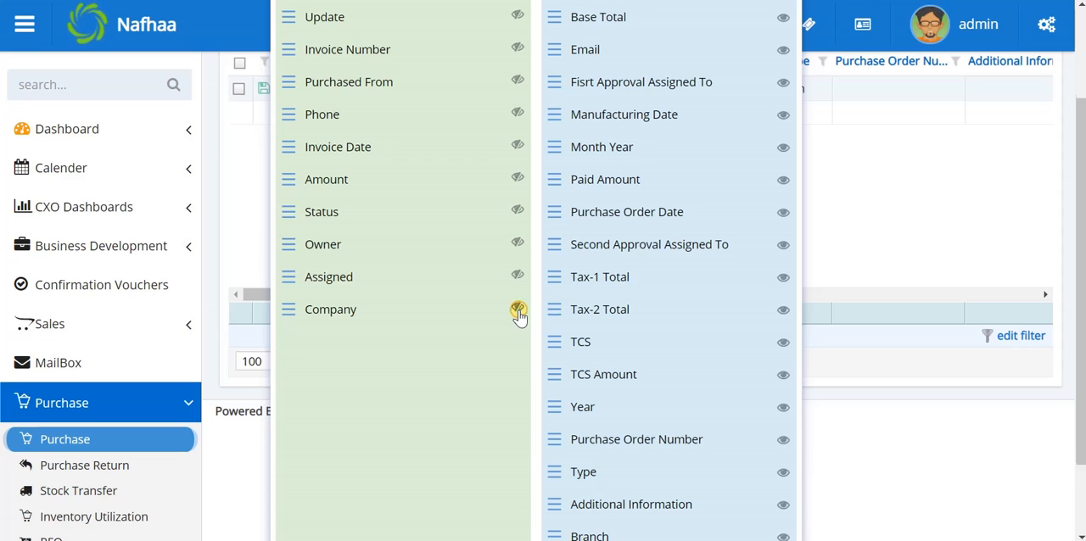
click(518, 310)
scroll(543, 331, down, 2)
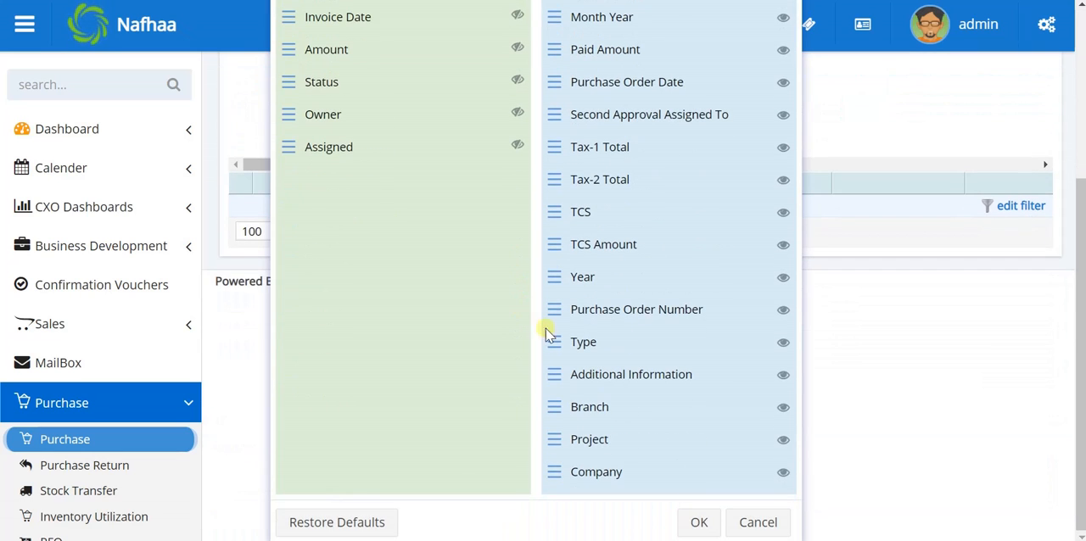
click(698, 521)
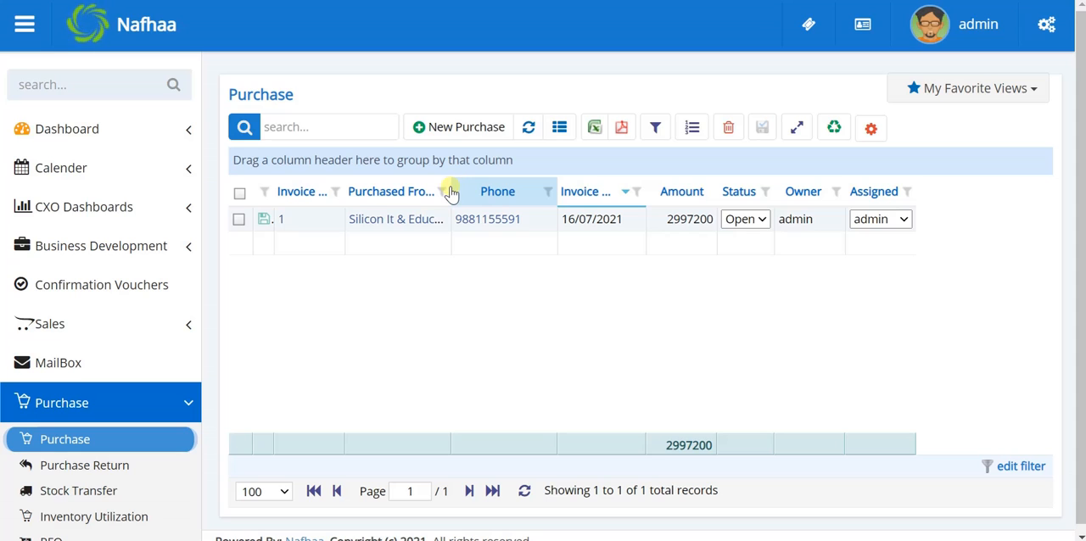
Step: Widen the Purchased From column and sort the purchase list by invoice number in descending order
drag(447, 188, 491, 188)
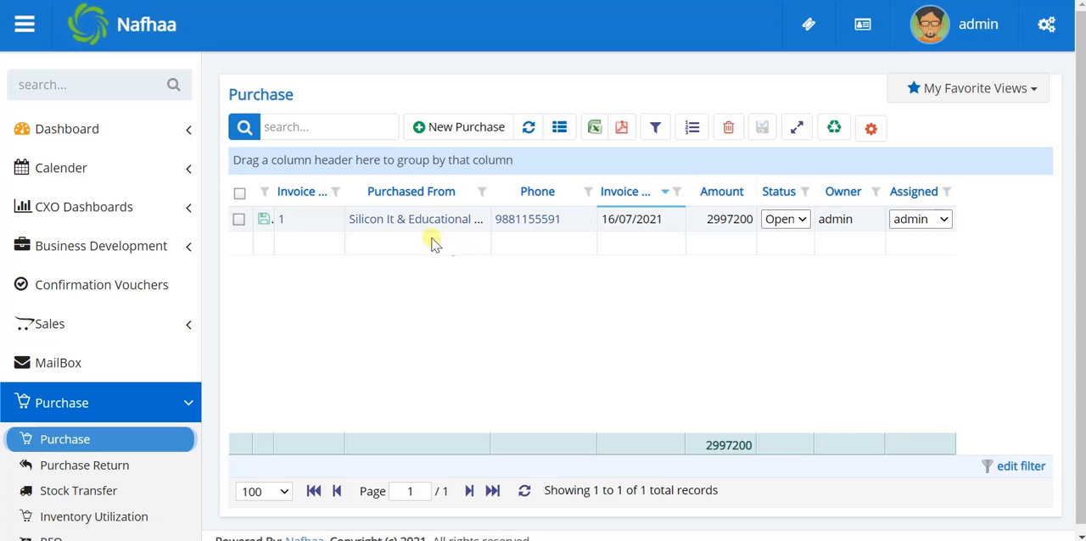
click(297, 195)
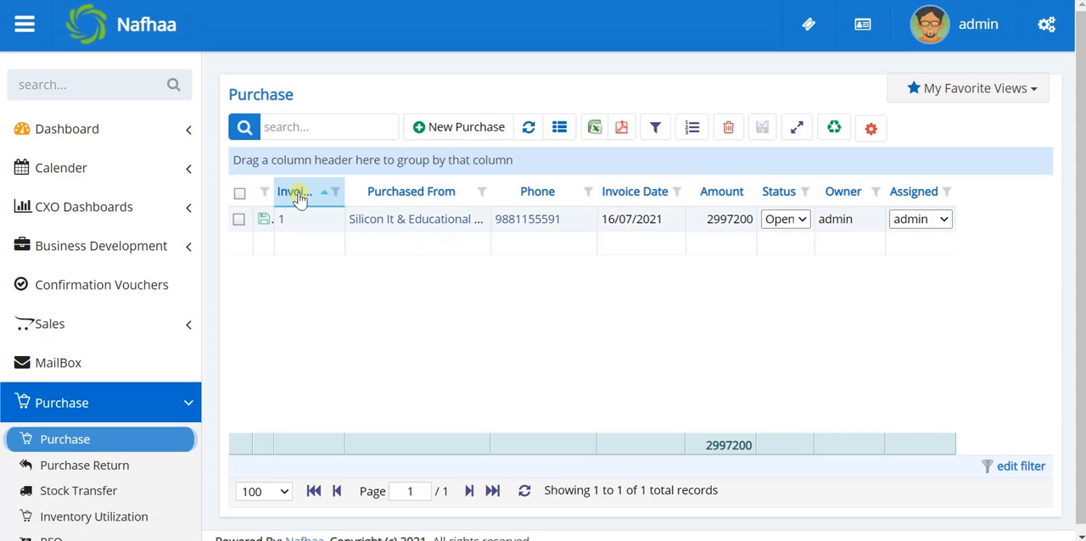
click(299, 195)
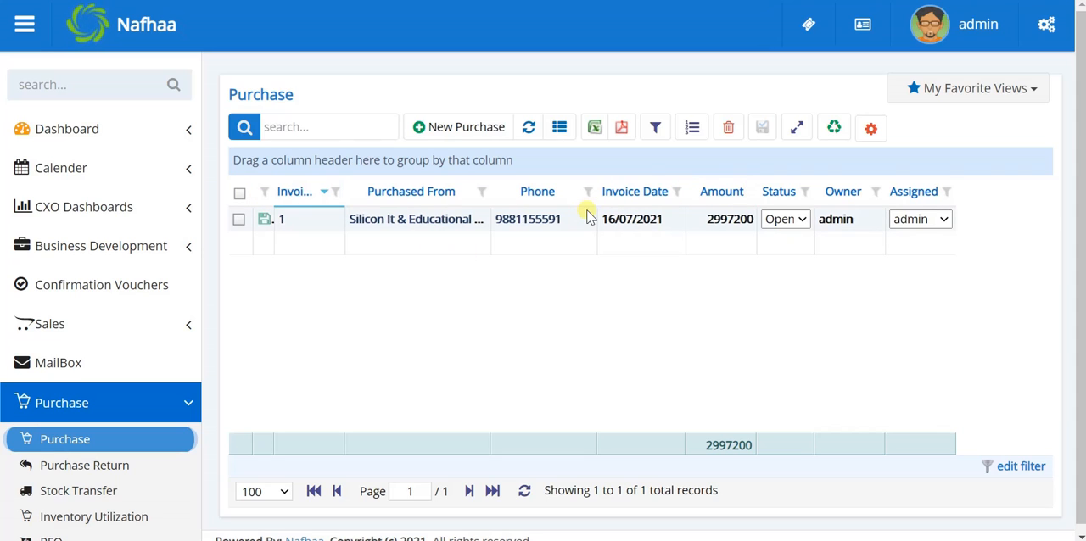
Step: Sort the purchase list by Invoice Date in descending order
click(636, 191)
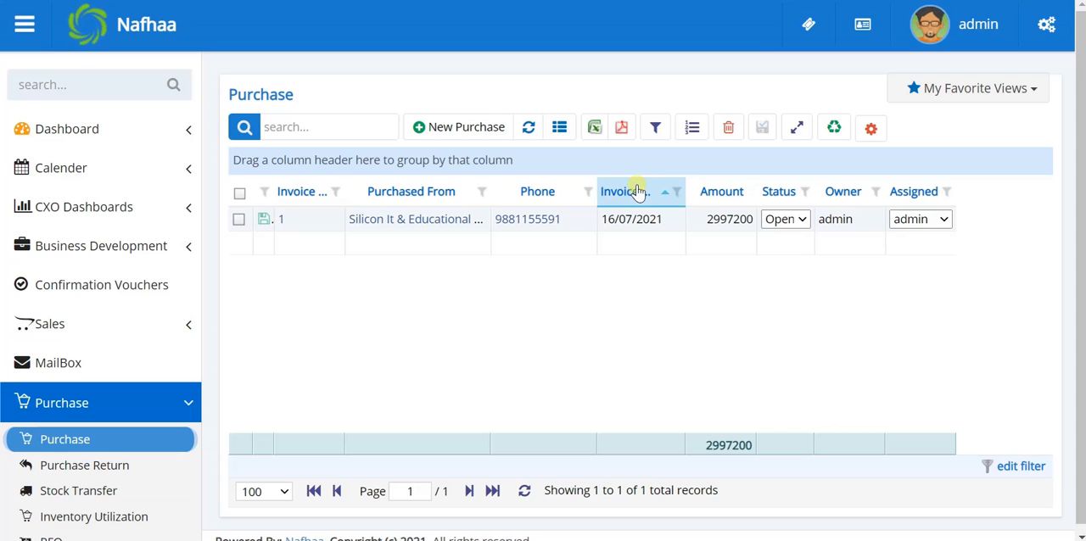
click(636, 191)
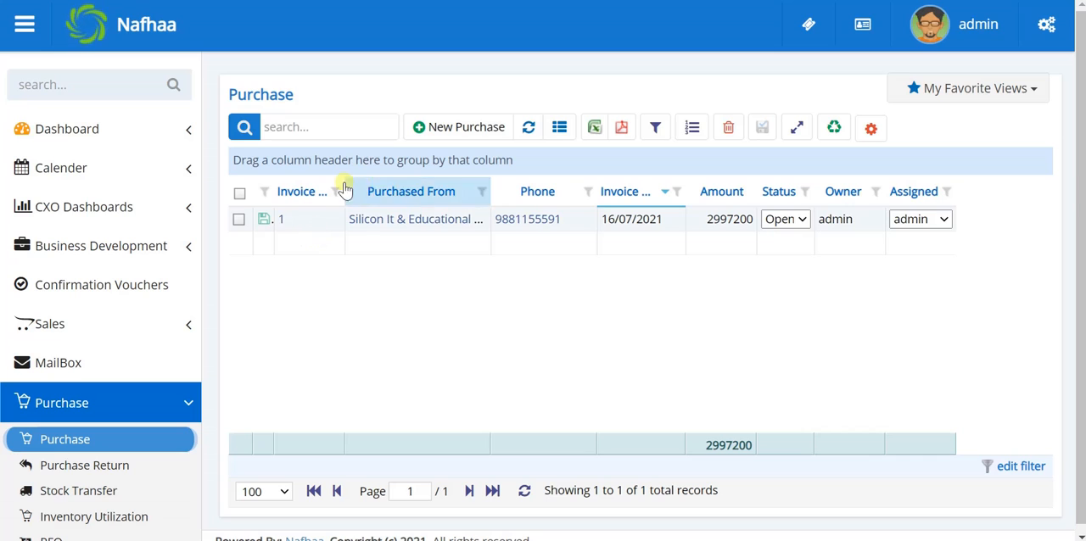
mouse_move(340, 190)
mouse_down()
mouse_move(368, 200)
mouse_move(342, 201)
mouse_up()
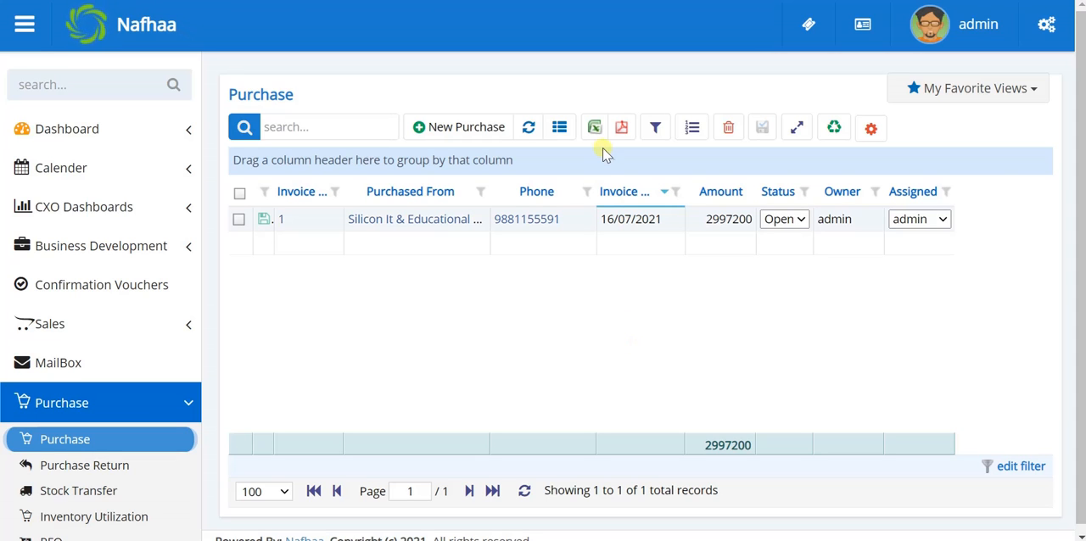
Step: Display the quick filters above the purchase list, hide them again and refresh the list
click(654, 129)
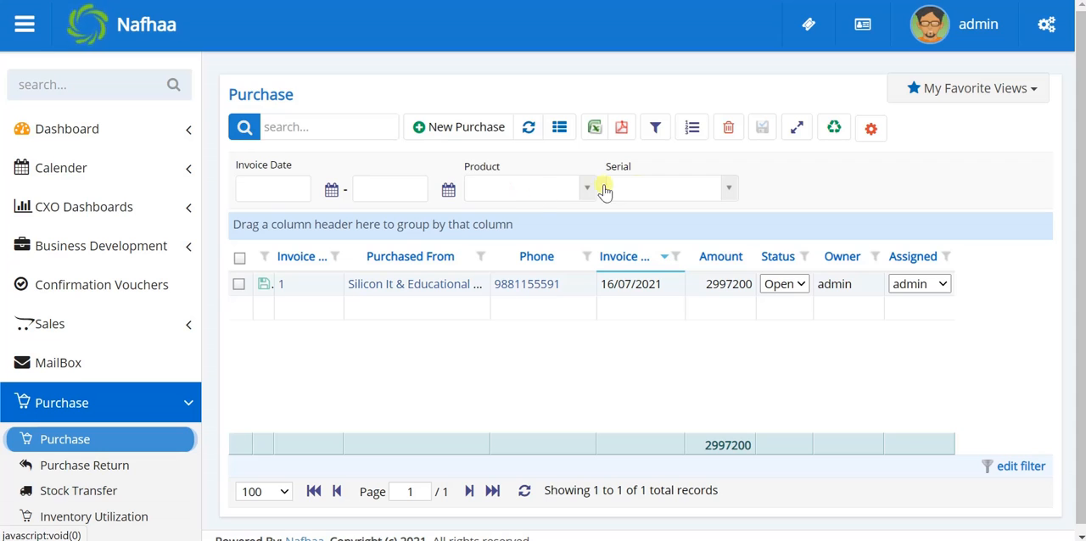
click(655, 129)
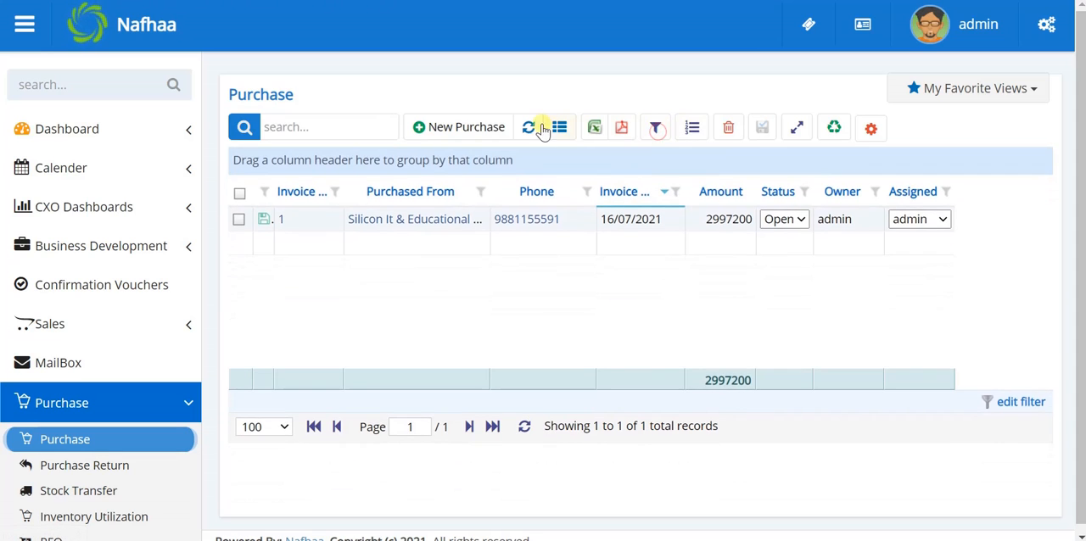
click(529, 129)
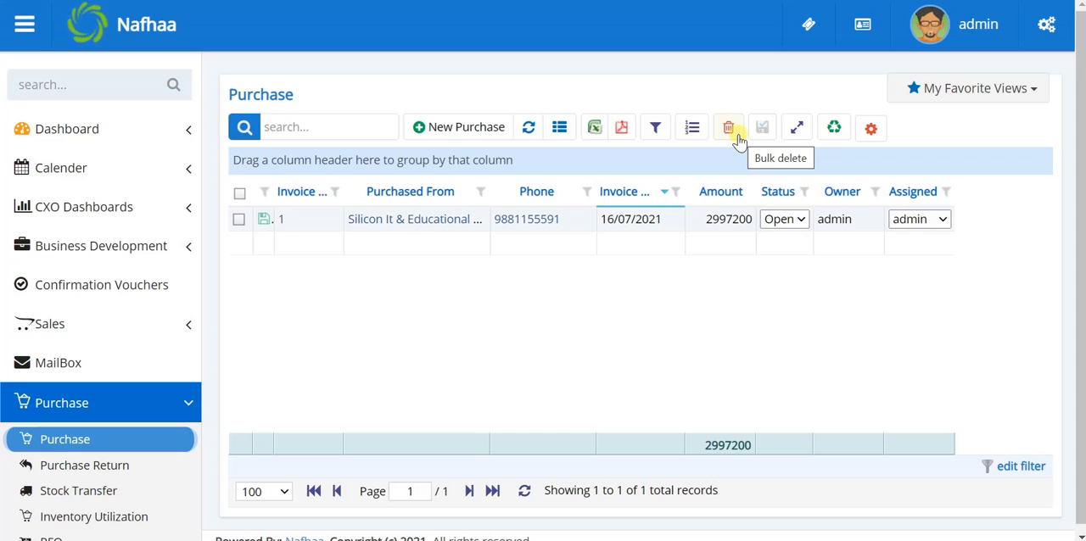
Step: Look at the Status and Assigned choices available directly in the purchase record's row, keeping the current selections
click(785, 222)
click(783, 227)
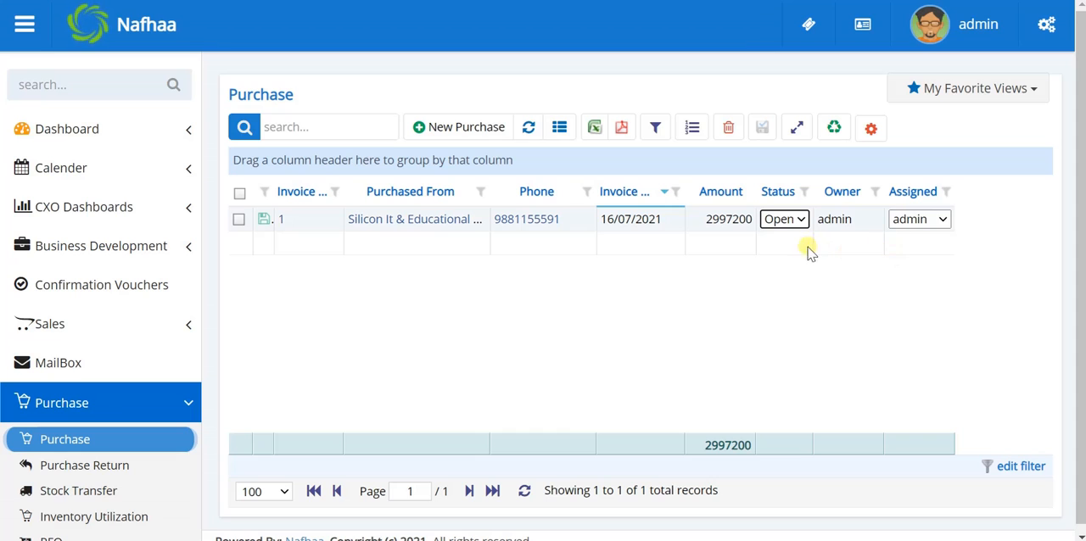
click(940, 223)
click(940, 222)
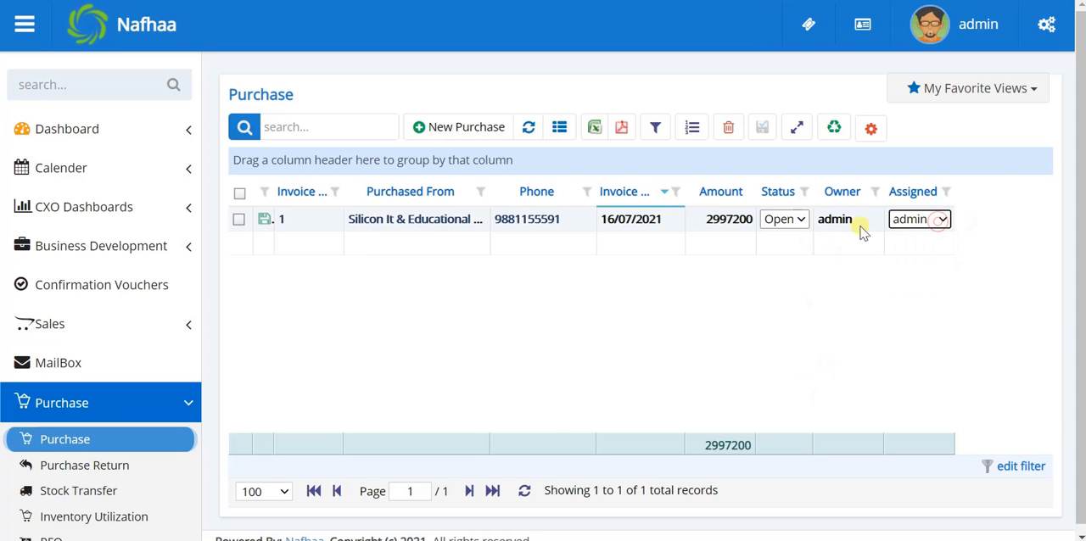
click(844, 323)
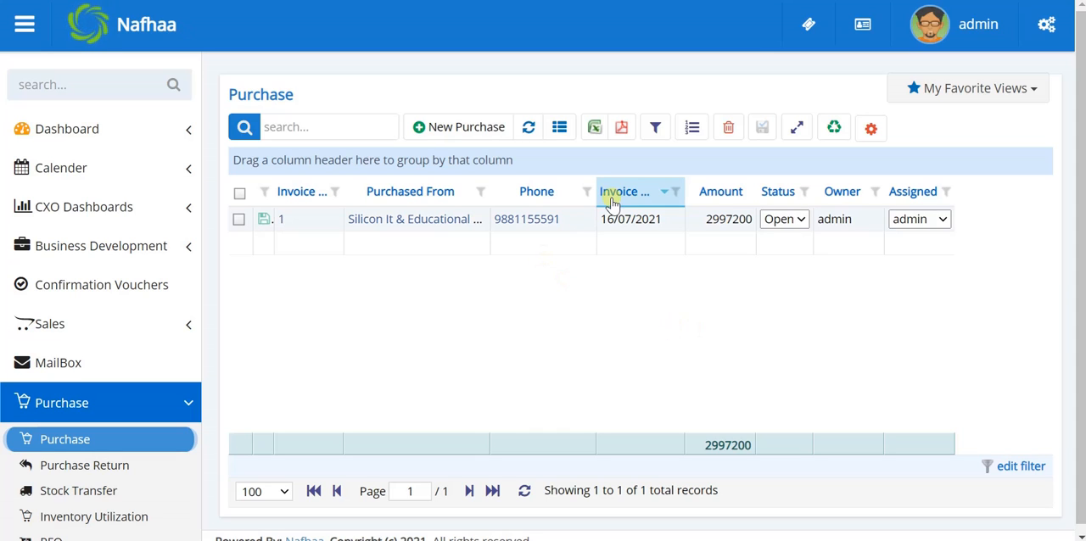
Step: Move the Invoice Date column directly before the Purchased From column in the purchase list
drag(614, 201, 395, 189)
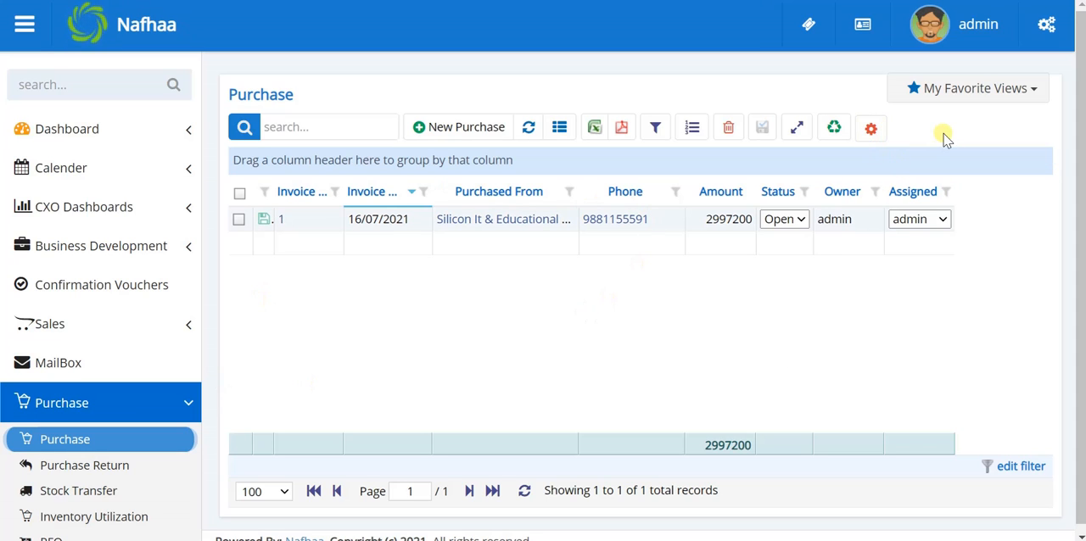
Step: Examine all the options in the purchase settings, from Tax In Stock Transfer to View To All In Purchase, and update the settings
click(872, 131)
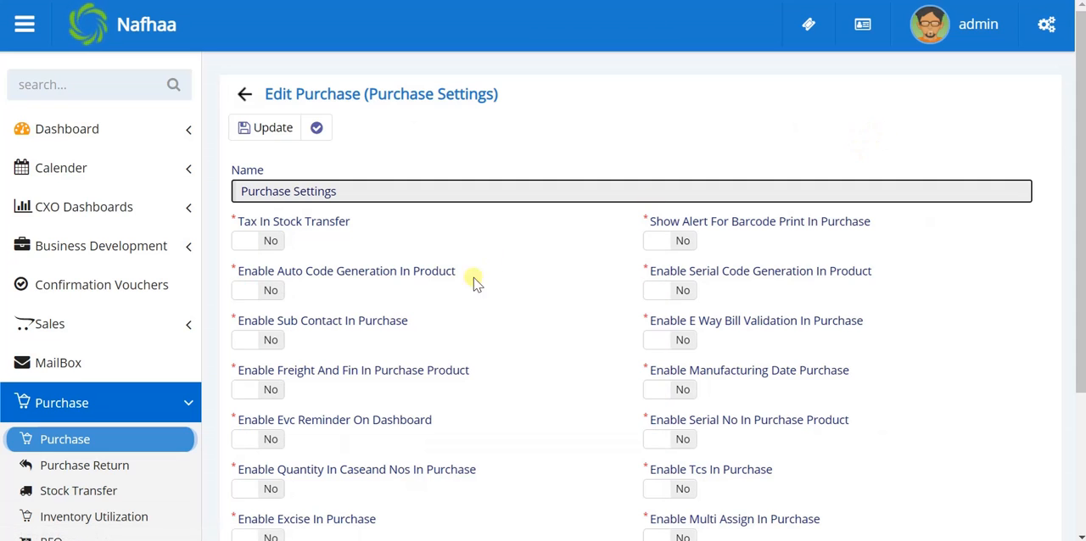
scroll(473, 308, down, 5)
scroll(473, 309, up, 5)
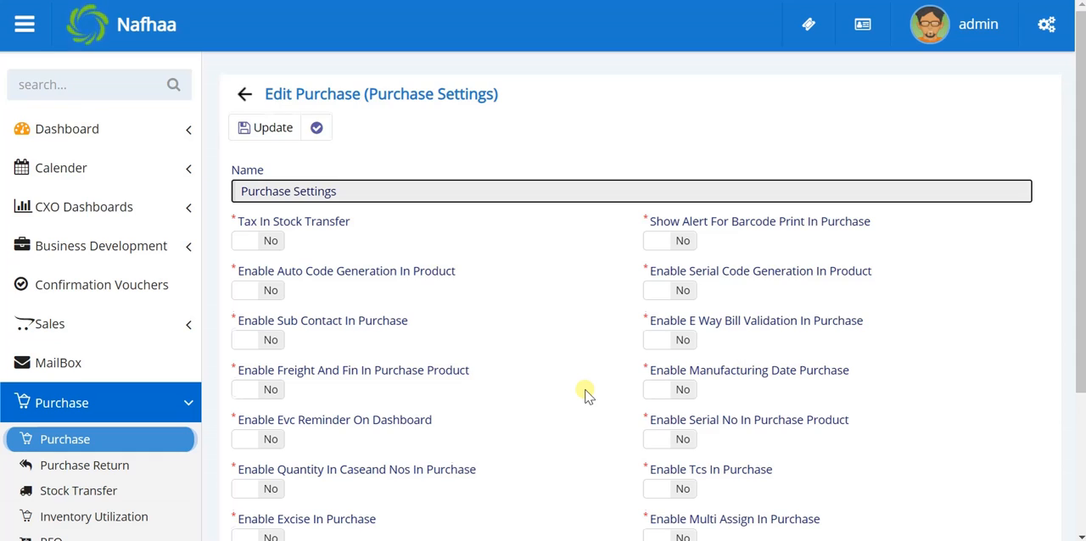
scroll(585, 393, down, 1)
scroll(586, 393, down, 2)
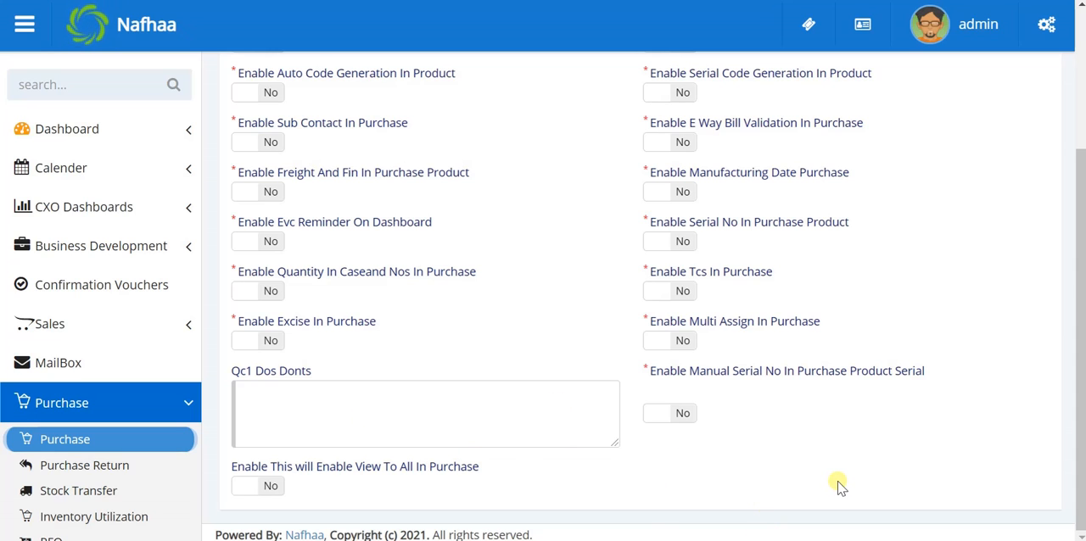
scroll(838, 485, up, 3)
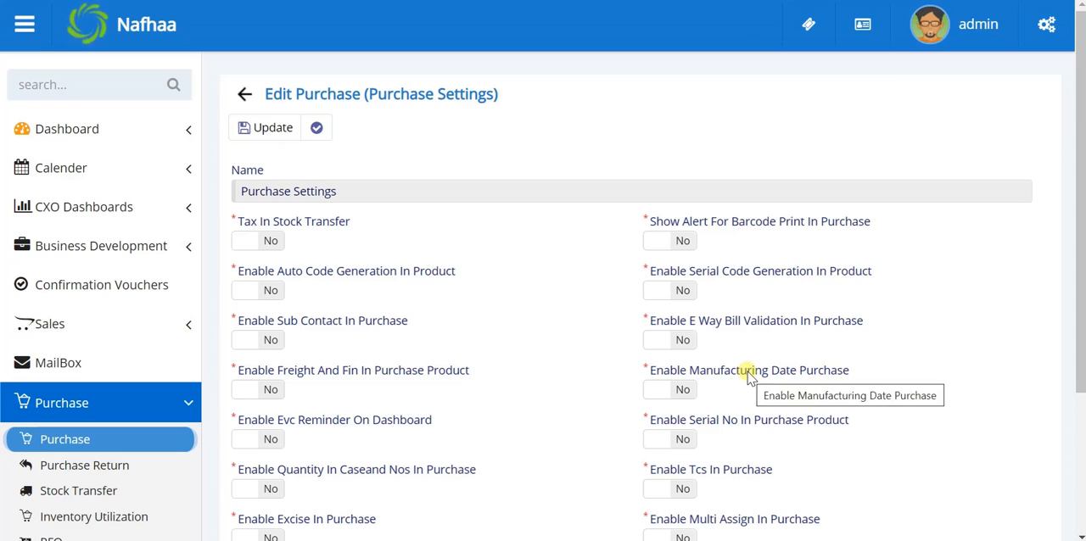
scroll(702, 424, down, 1)
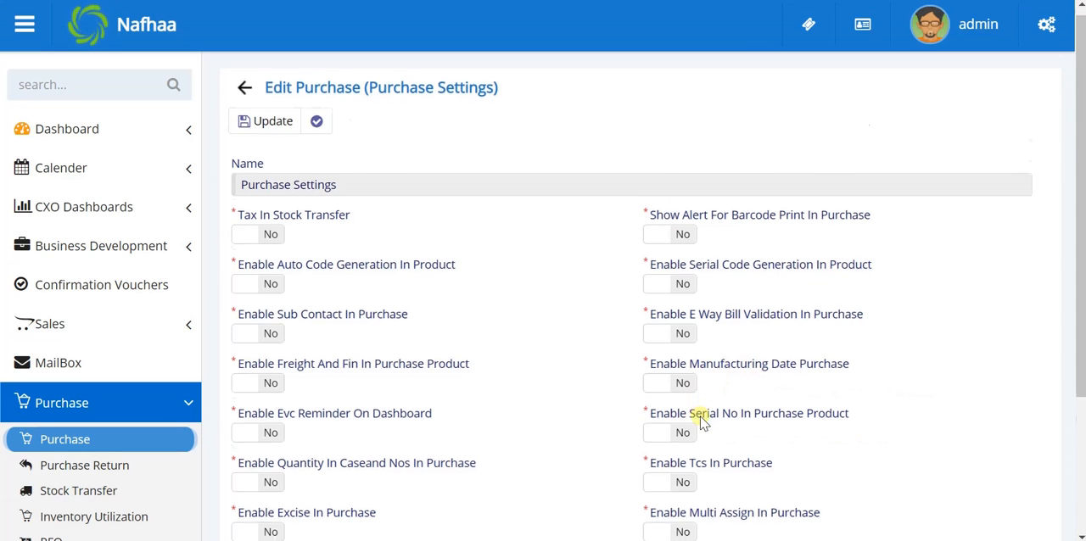
scroll(703, 424, down, 3)
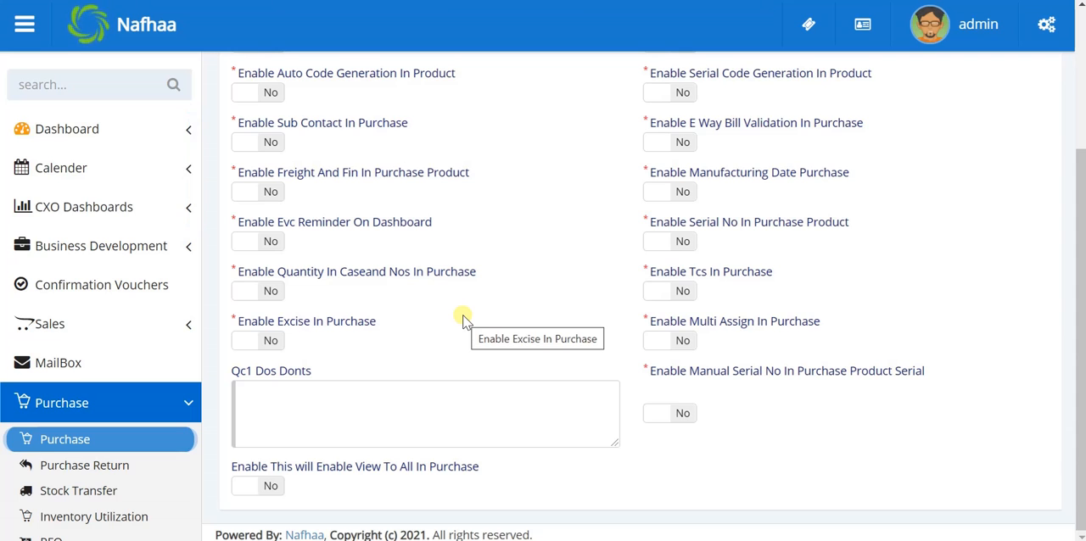
scroll(463, 319, up, 3)
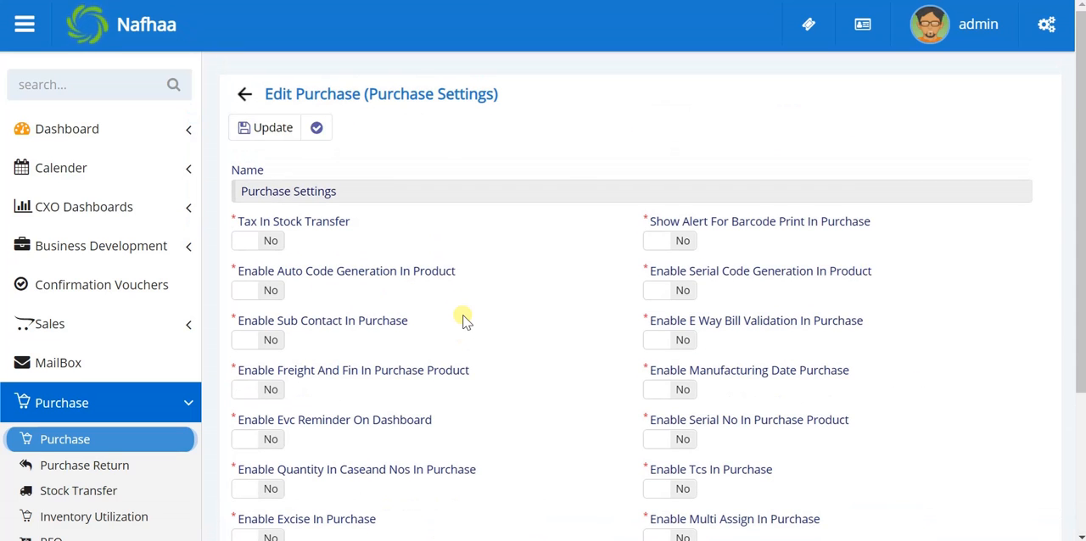
scroll(606, 347, down, 3)
scroll(607, 351, up, 3)
click(264, 129)
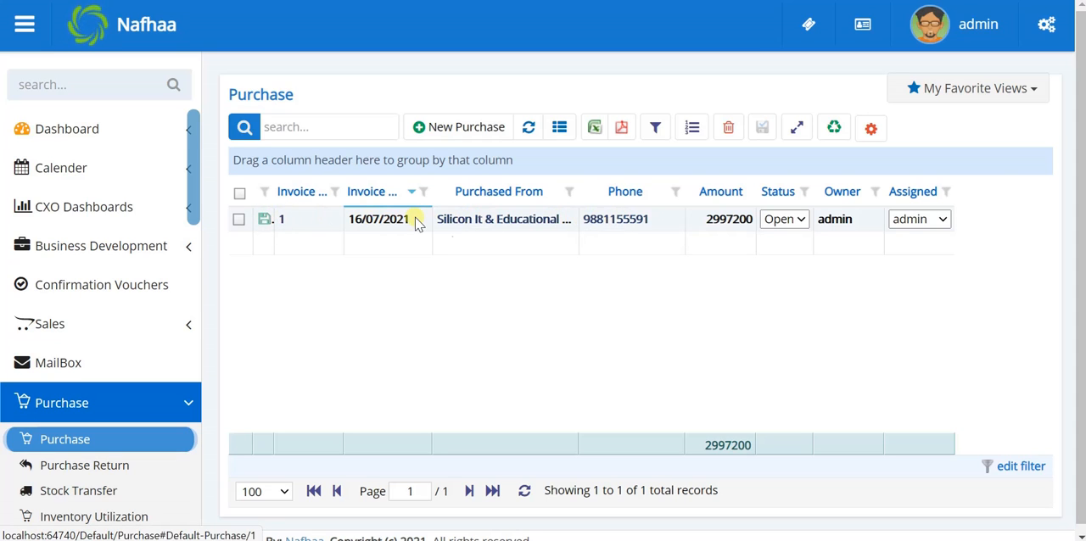
Step: Open the Silicon It & Educational Services Pvt Ltd purchase and examine its product, status, type, charges and representative fields
click(477, 219)
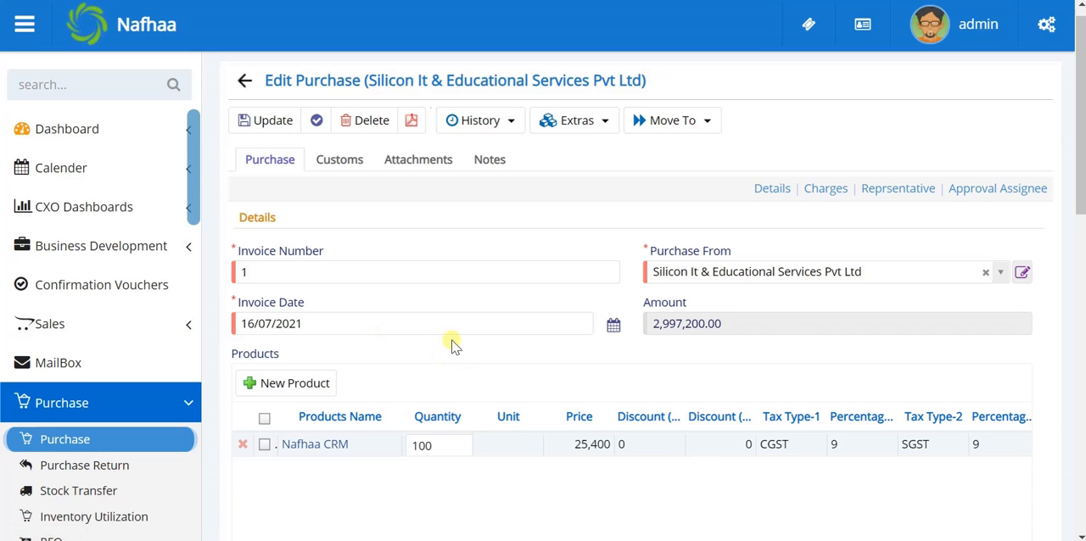
scroll(501, 345, down, 2)
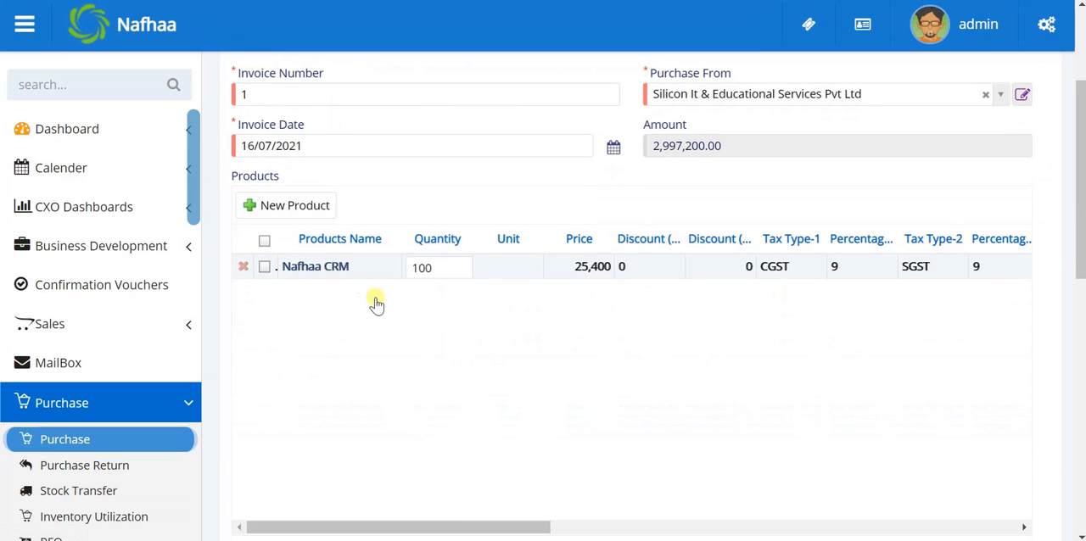
scroll(407, 407, down, 5)
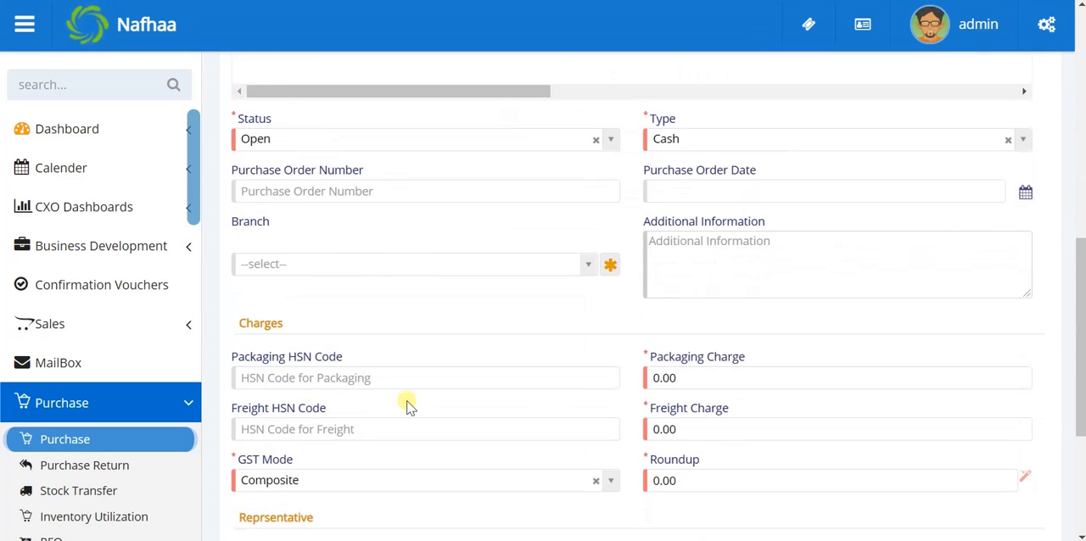
scroll(407, 408, up, 1)
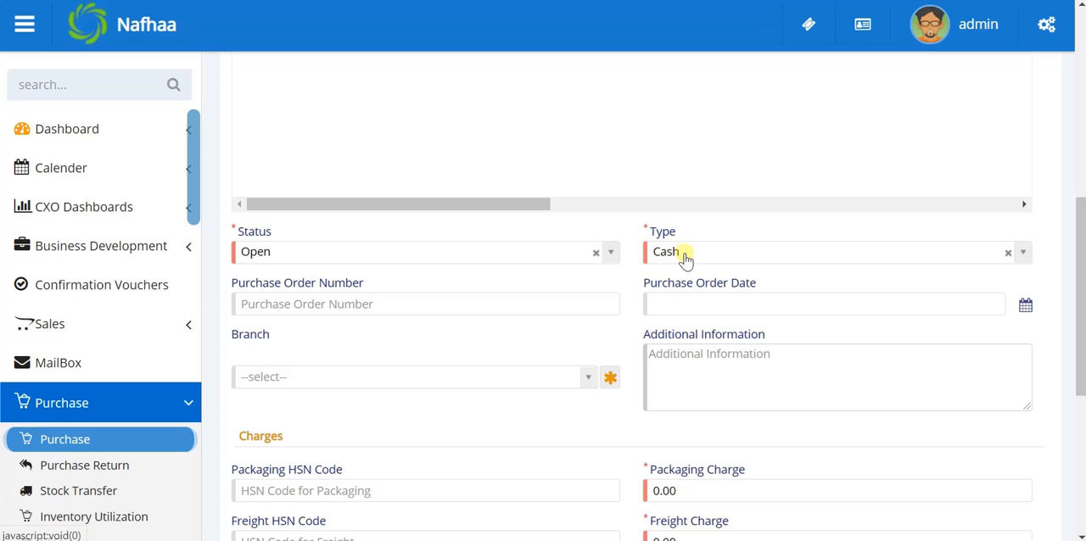
mouse_move(689, 259)
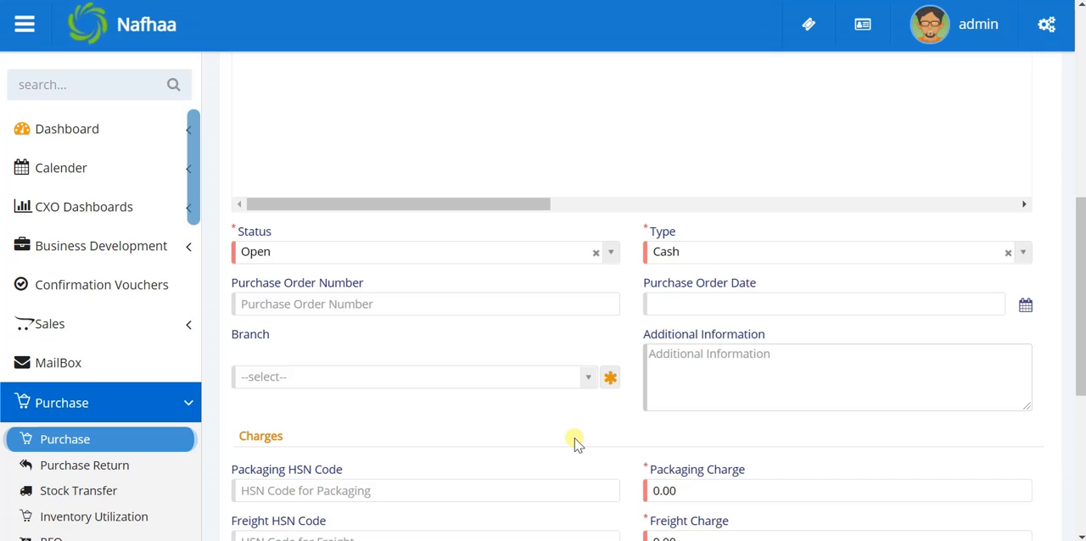
scroll(574, 442, down, 3)
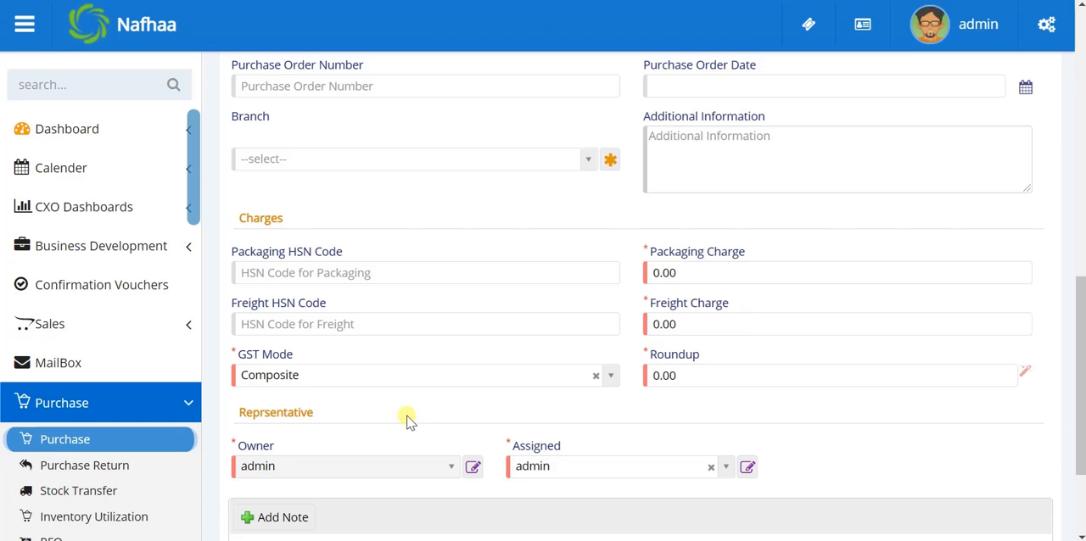
Step: Look over the purchase's GST Mode, Roundup, Owner and Assigned fields and the note area beneath them
mouse_move(381, 378)
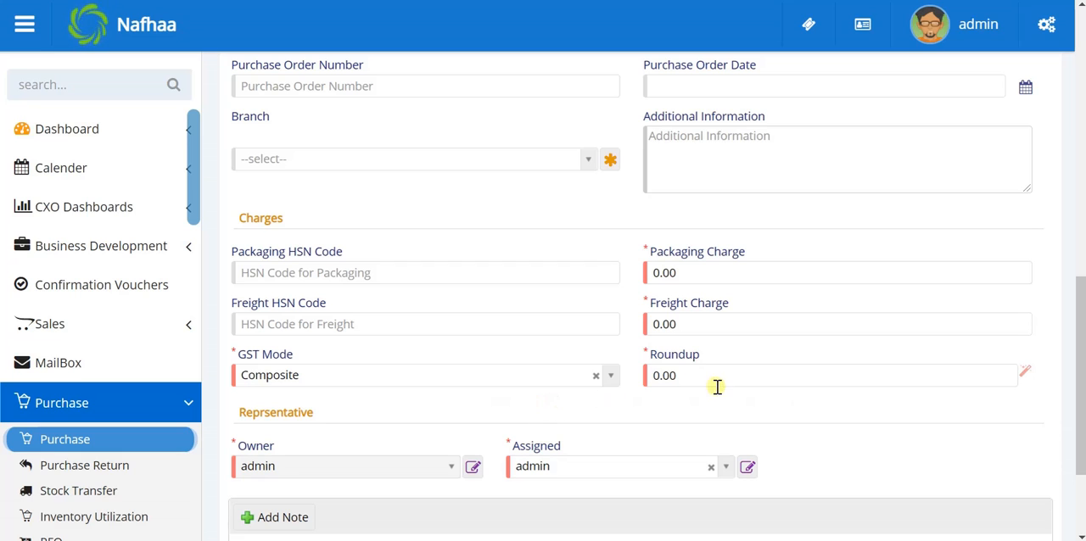
scroll(669, 406, down, 2)
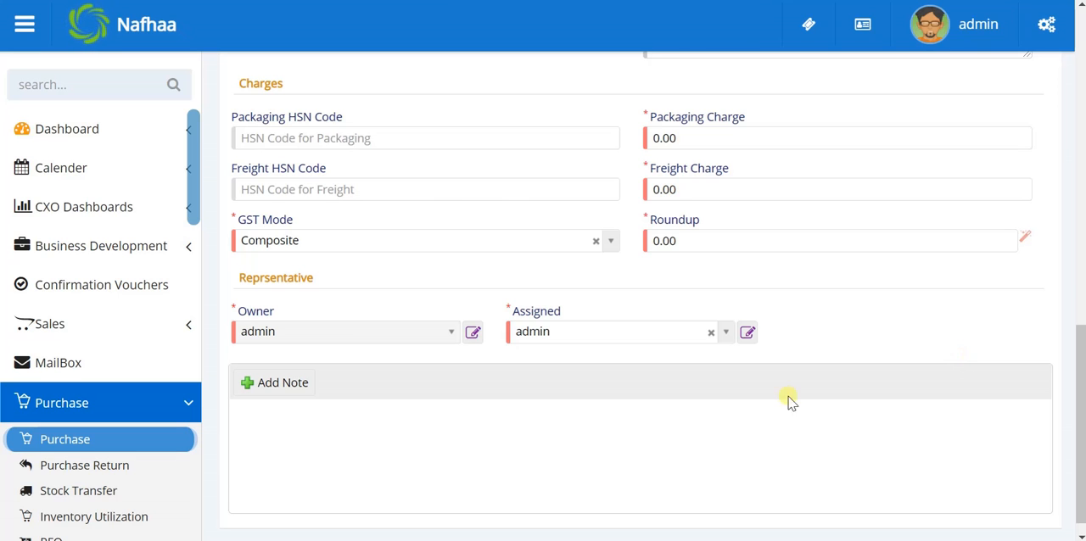
scroll(445, 293, up, 6)
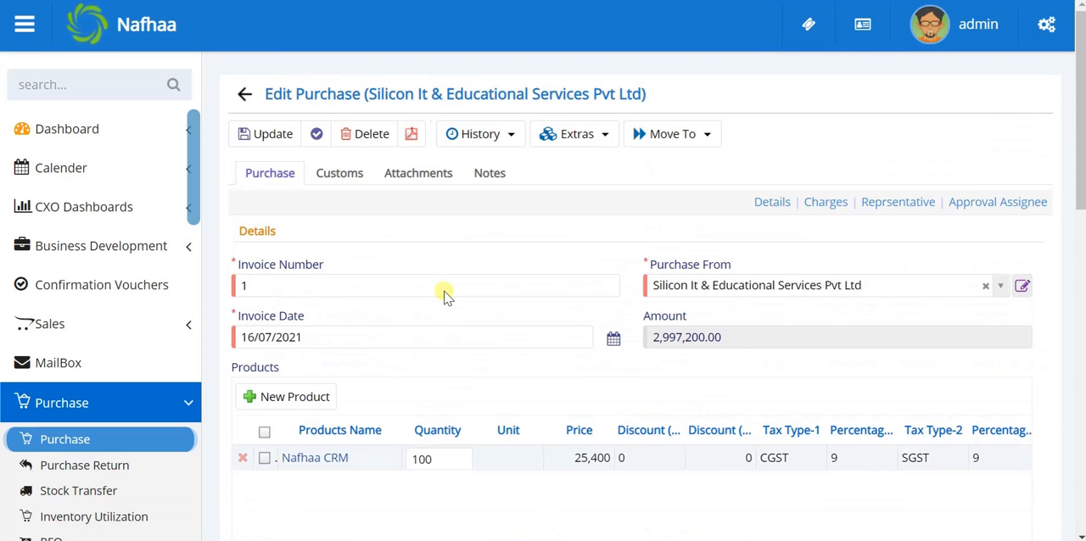
Step: Examine the purchase's Customs, Attachments and Notes sections, including the E-Way Bill and LR Attachment slots, and return to its main details
click(351, 175)
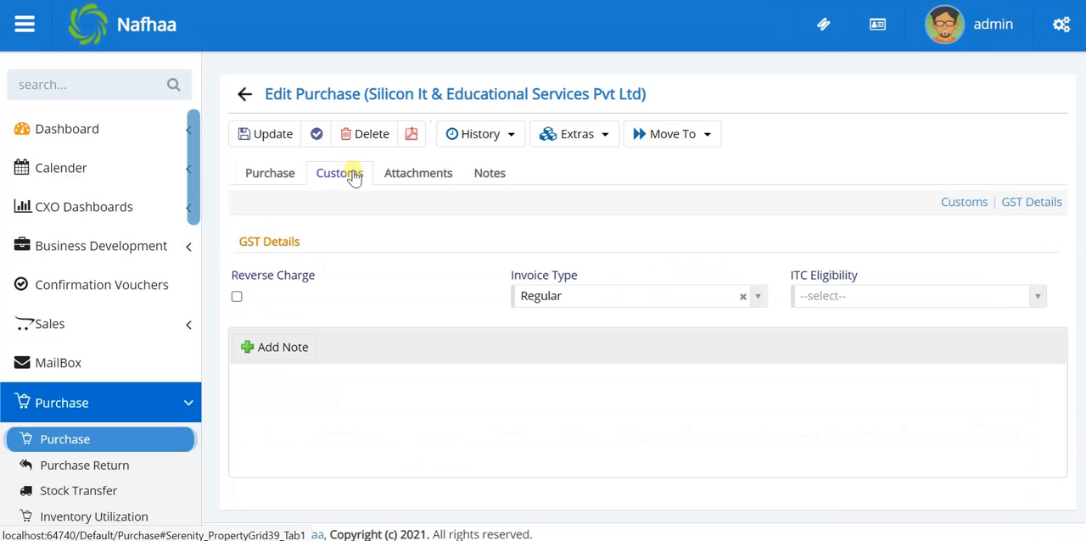
click(421, 177)
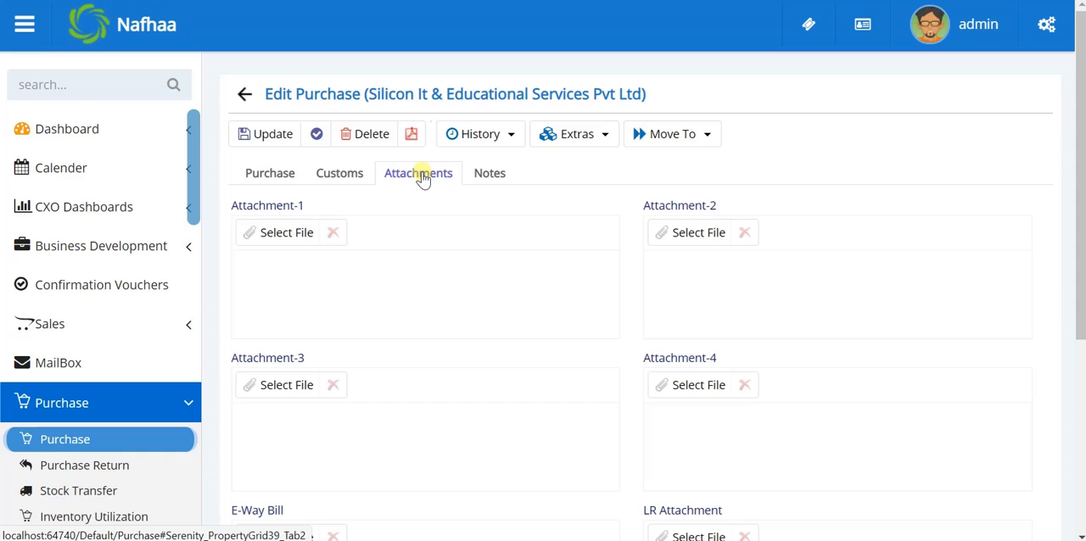
scroll(514, 424, down, 4)
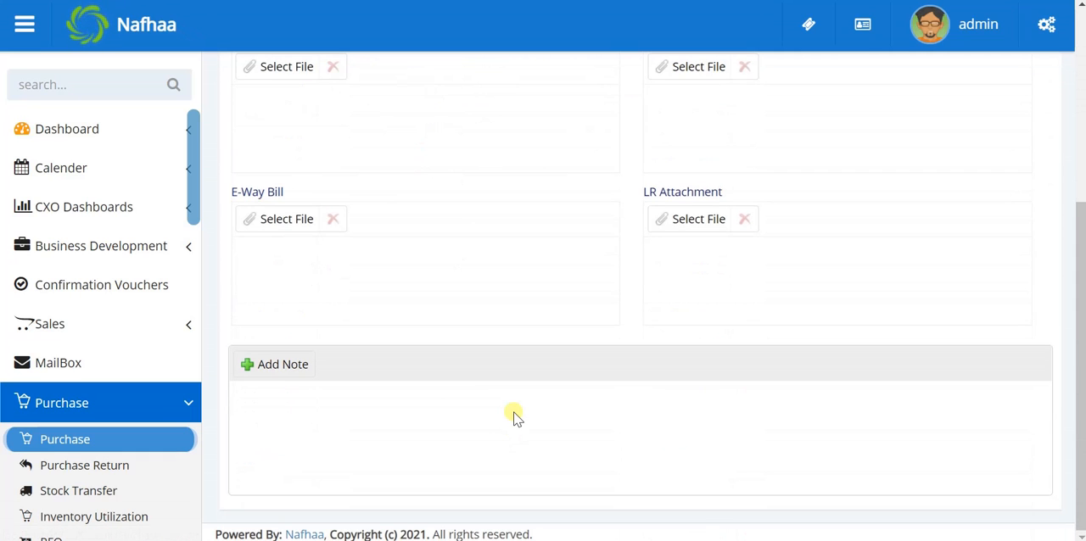
scroll(515, 416, up, 3)
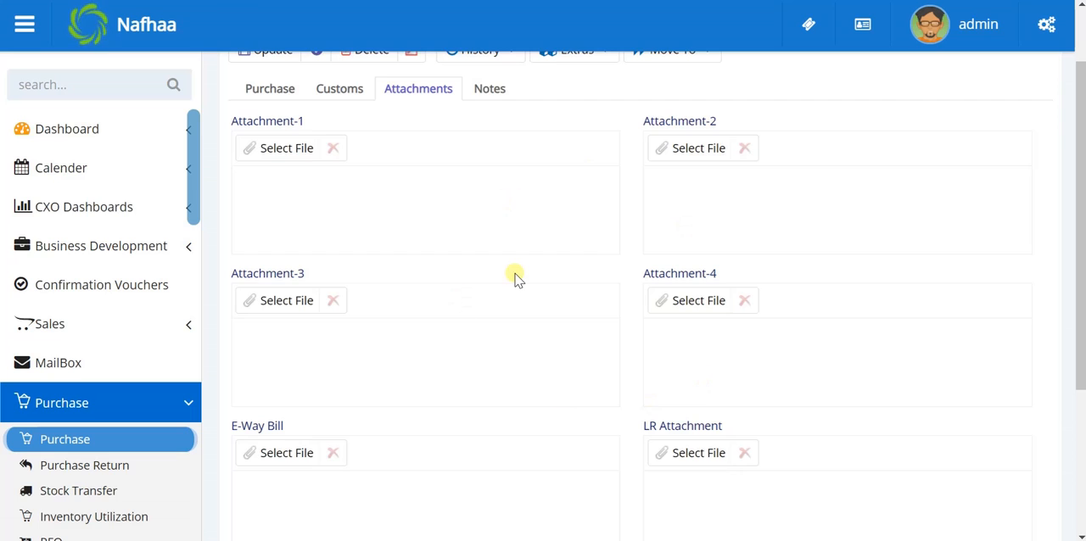
scroll(515, 278, up, 1)
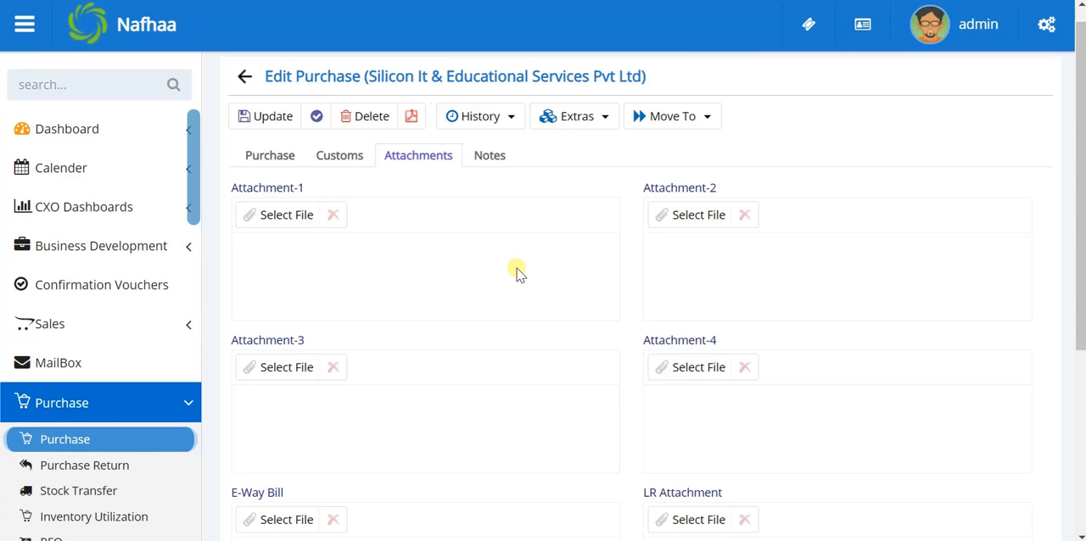
click(487, 154)
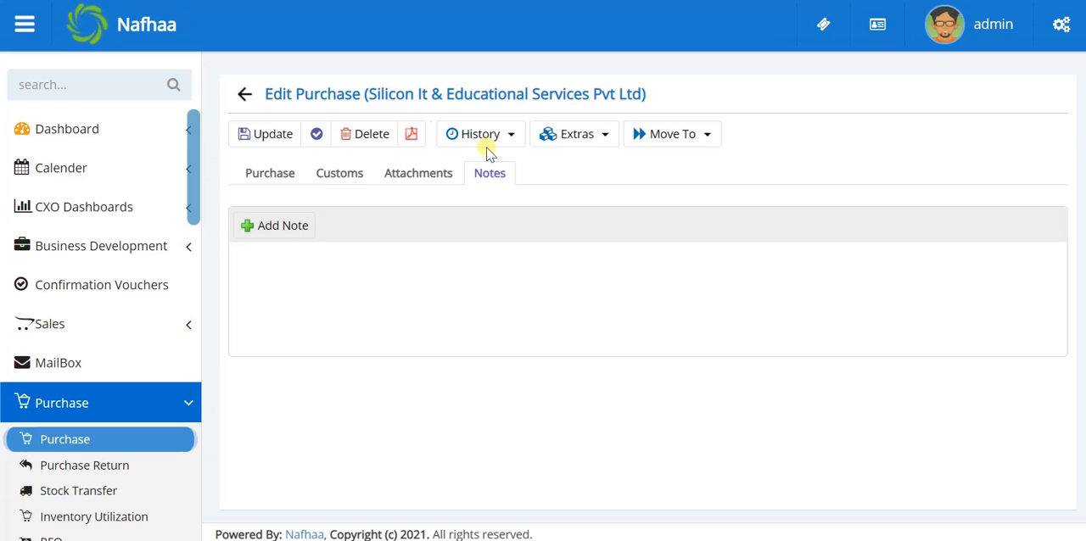
click(263, 181)
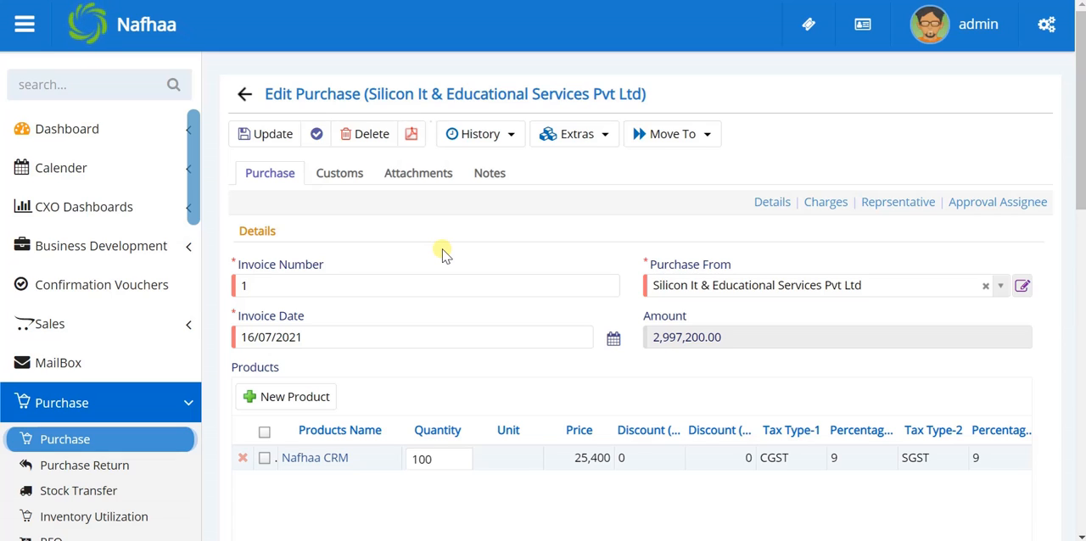
Step: Look at the purchase's History, Extras and Move To options without applying any, and go back to the purchase list
click(498, 138)
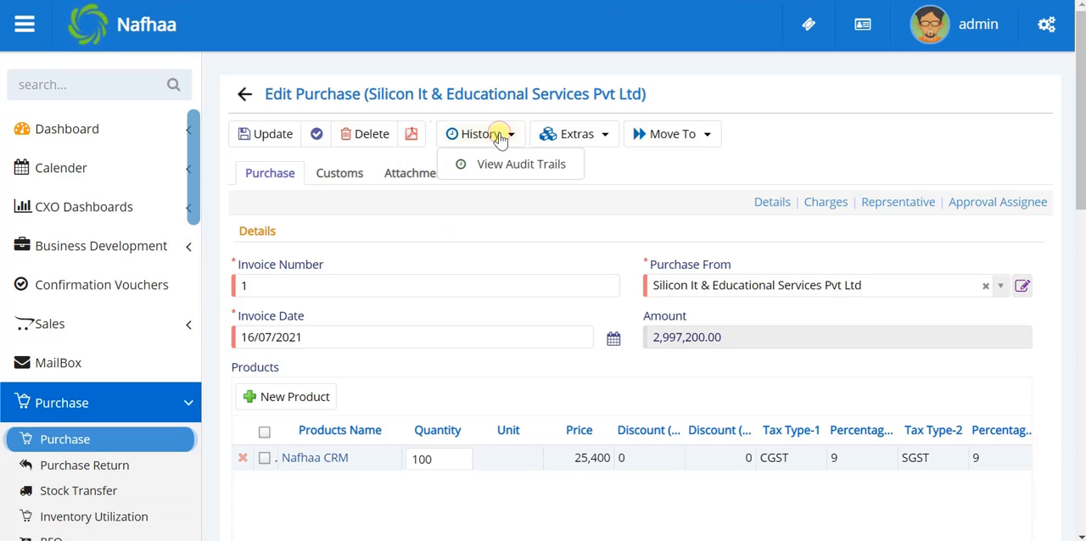
click(576, 136)
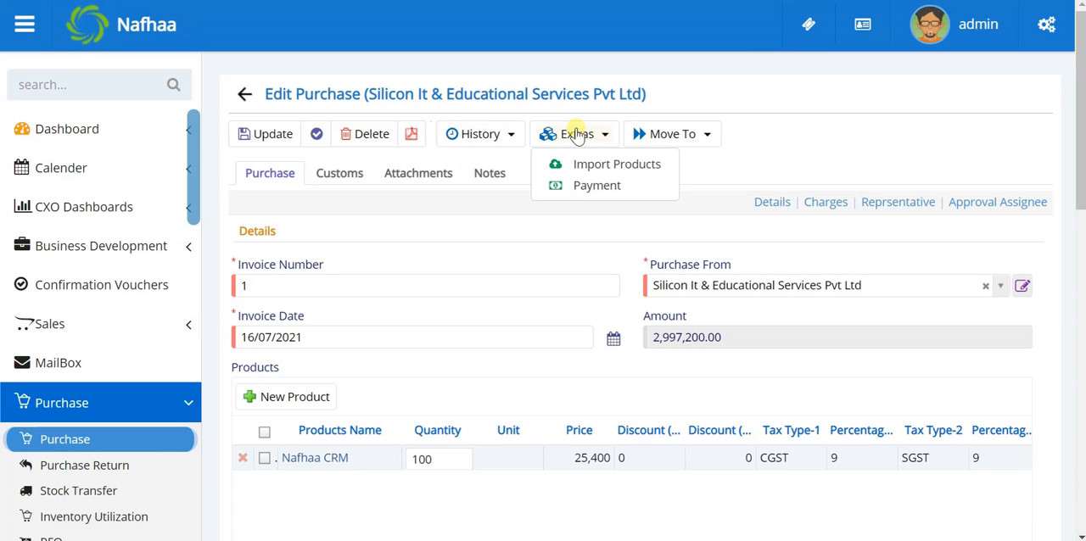
click(732, 110)
click(697, 134)
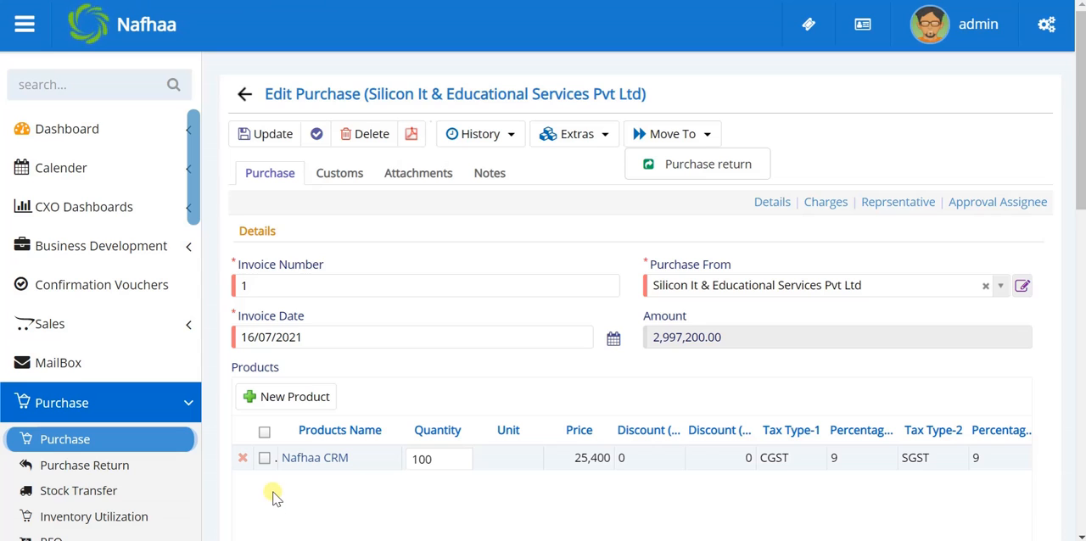
click(610, 206)
click(245, 94)
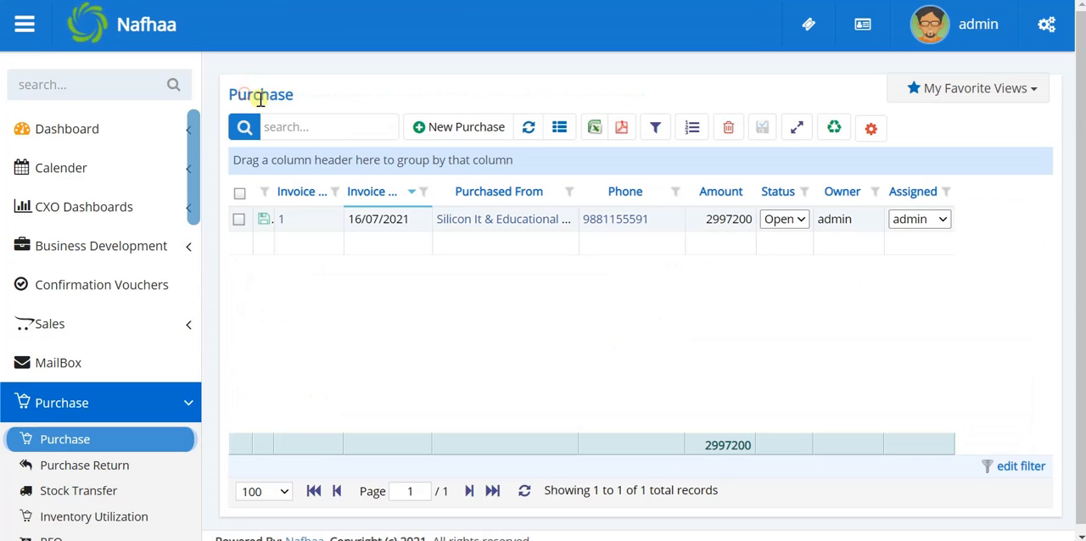